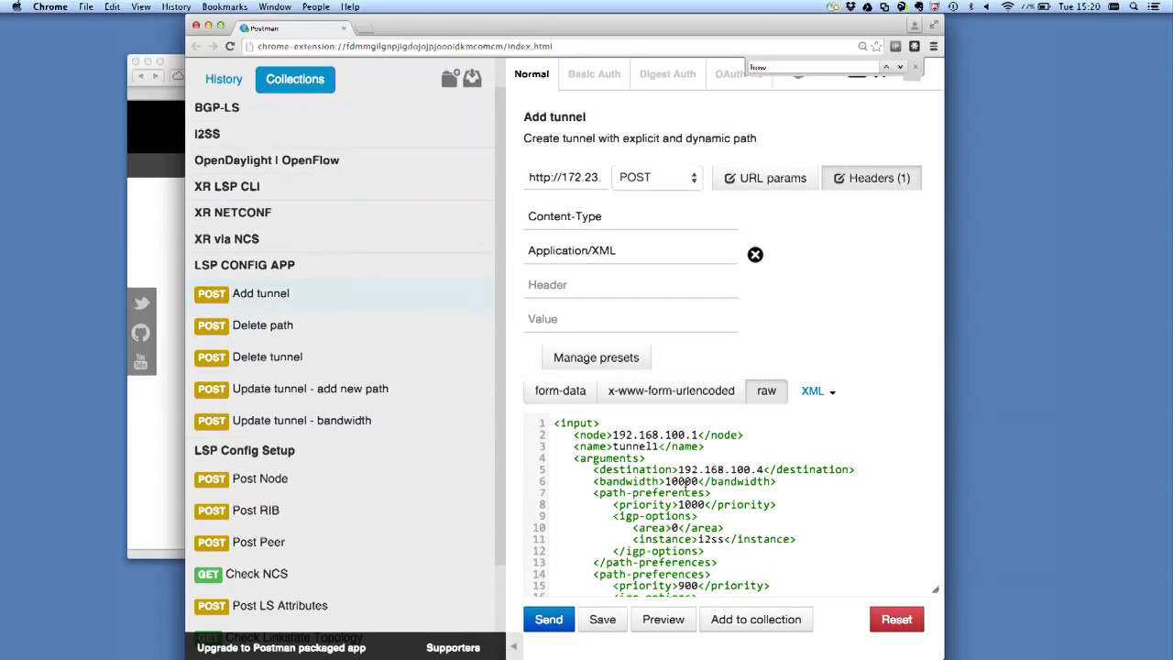
# - Send the Add tunnel POST request that creates tunnel1 with an explicit and a dynamic path
pyautogui.click(563, 623)
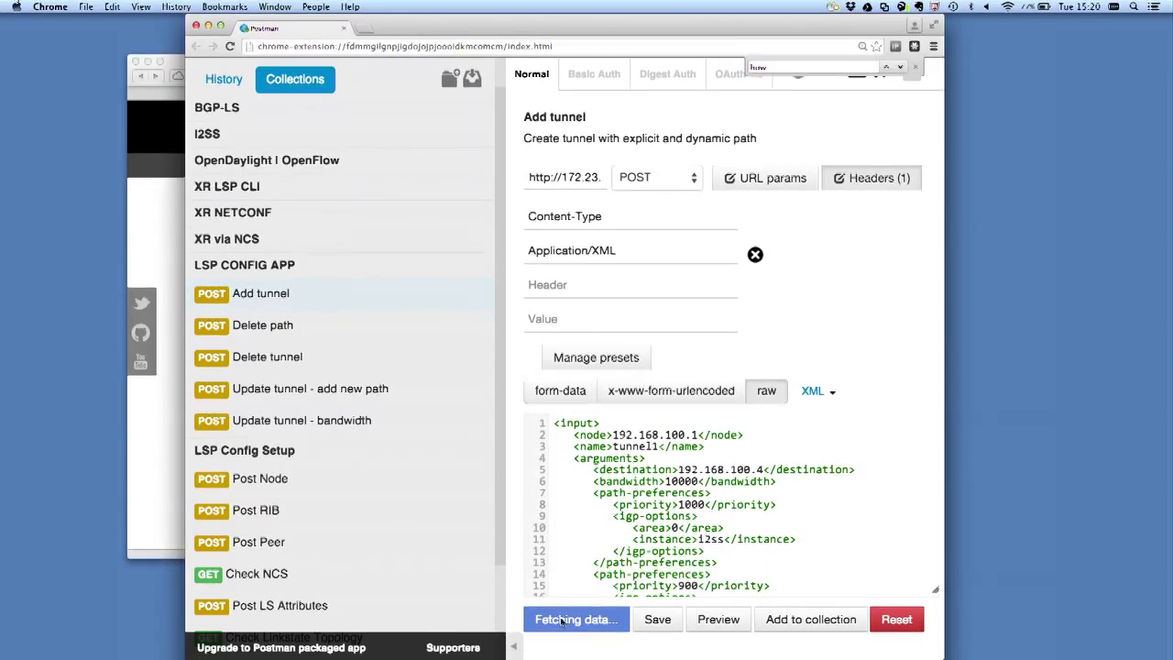
pyautogui.scroll(-2, 635, 541)
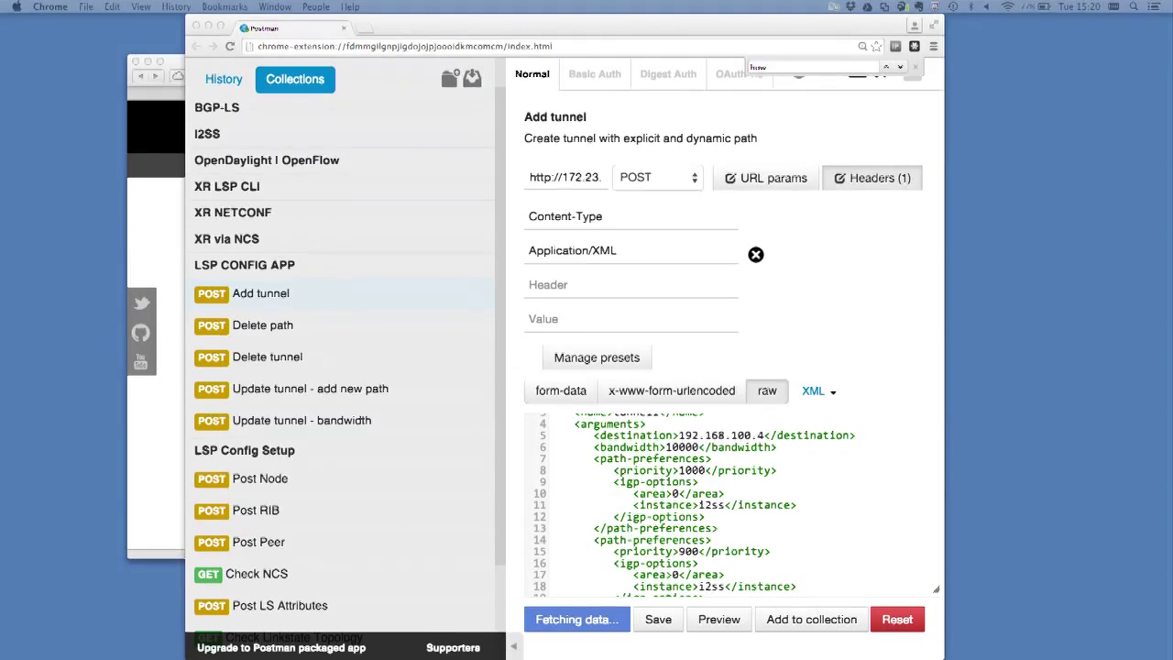
pyautogui.press('super+Tab')
pyautogui.moveTo(476, 448); pyautogui.dragTo(457, 86)
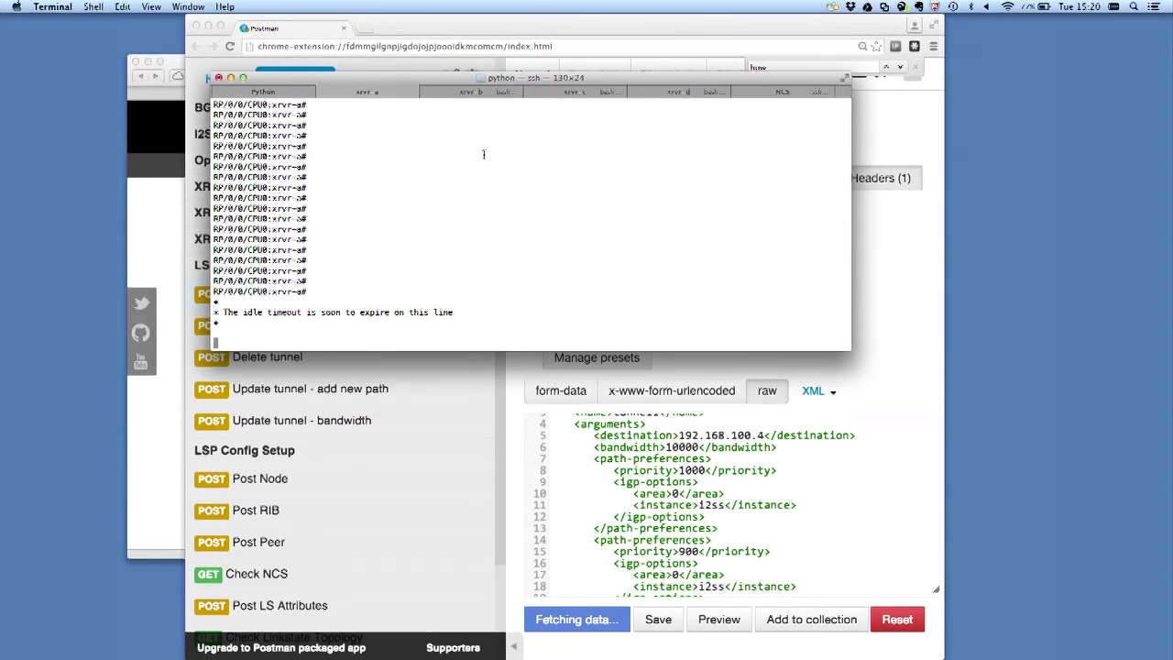
pyautogui.press('Return')
pyautogui.press('Up')
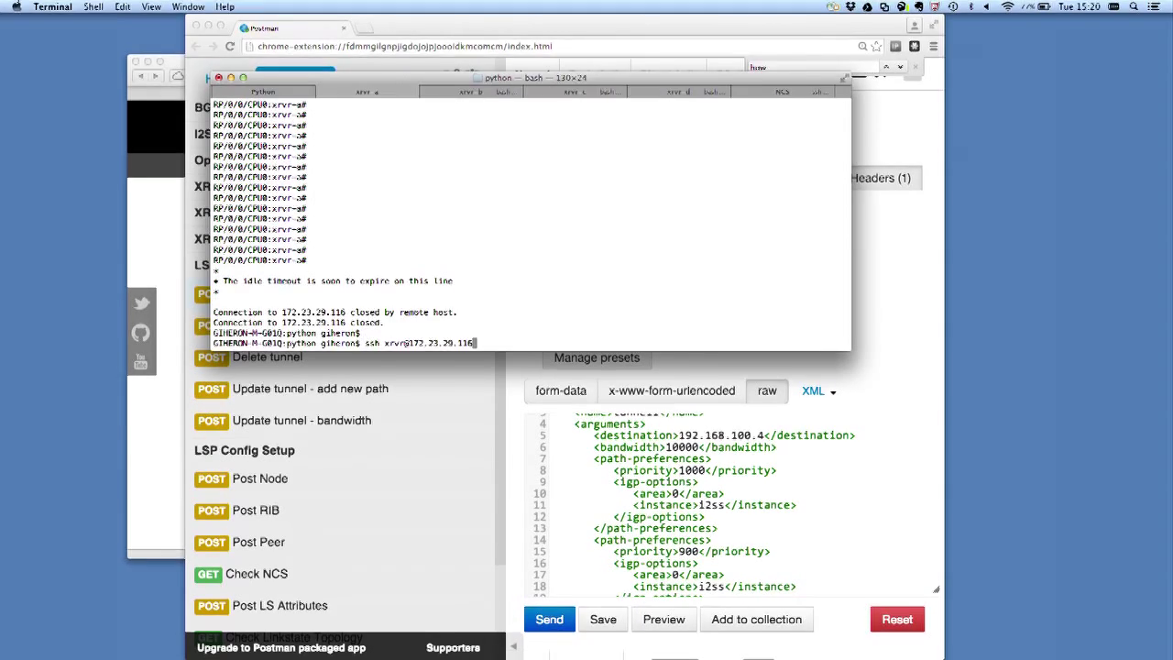
pyautogui.press('Return')
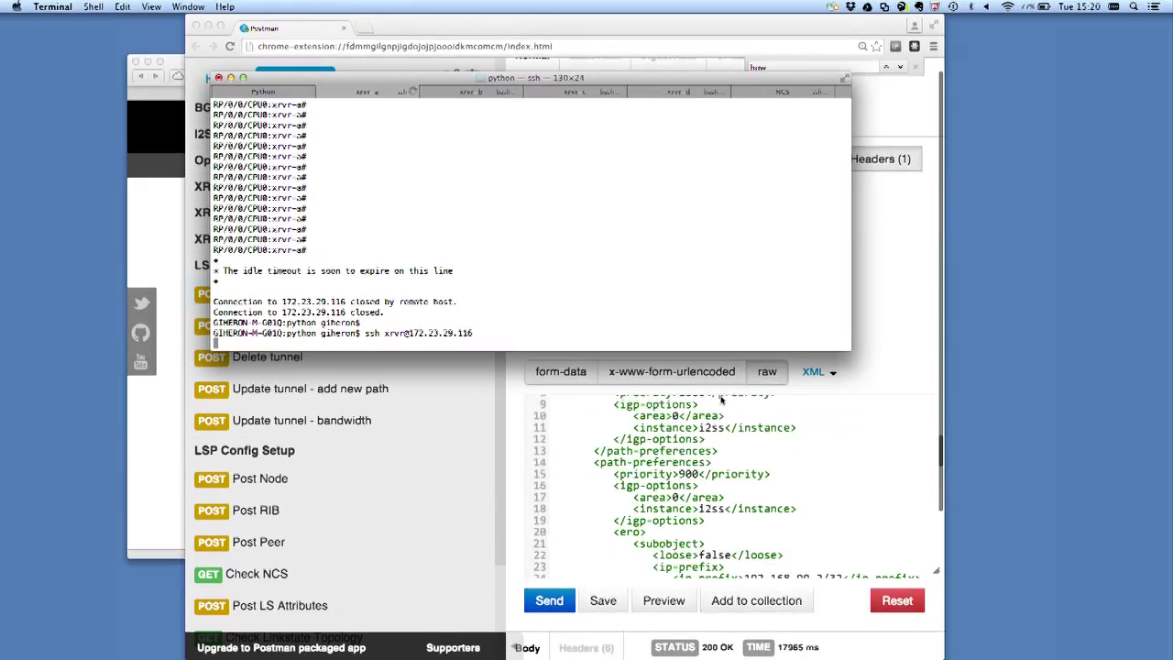
pyautogui.scroll(-5, 721, 399)
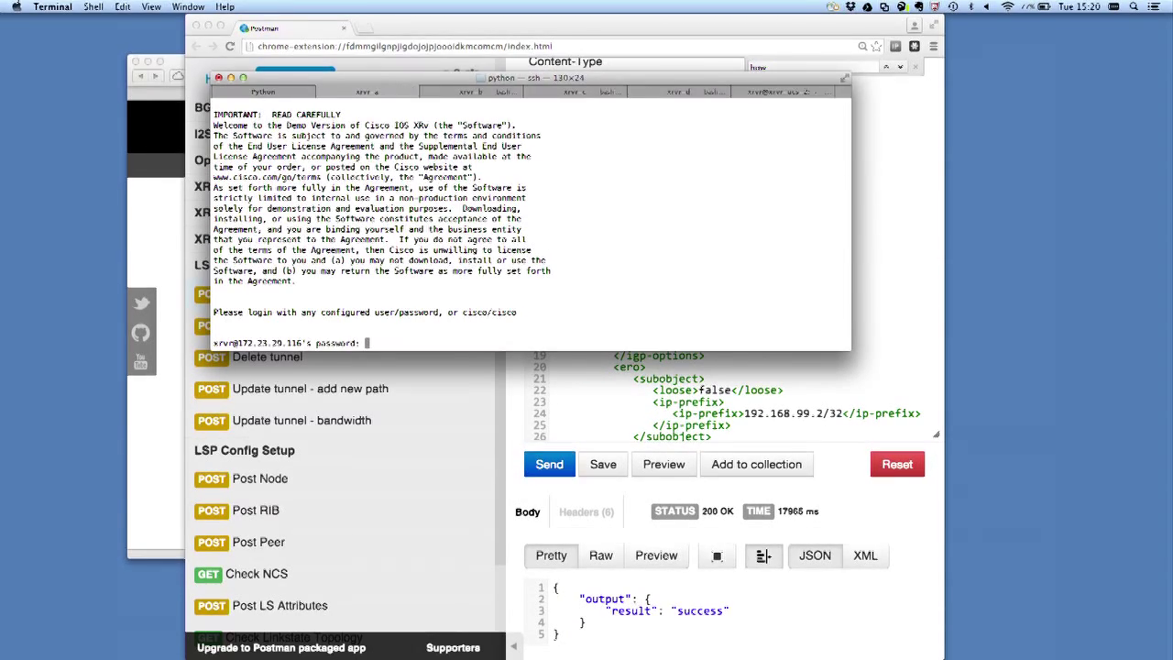
pyautogui.press('Return')
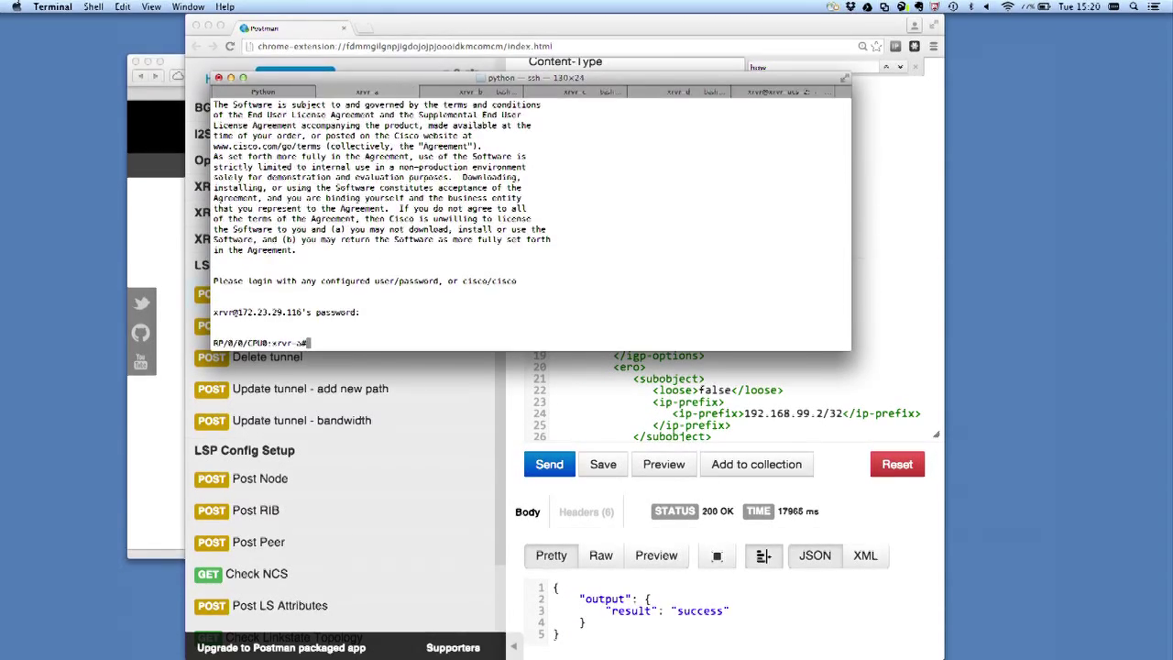
# - Enlarge the terminal text by a few sizes
pyautogui.click(151, 6)
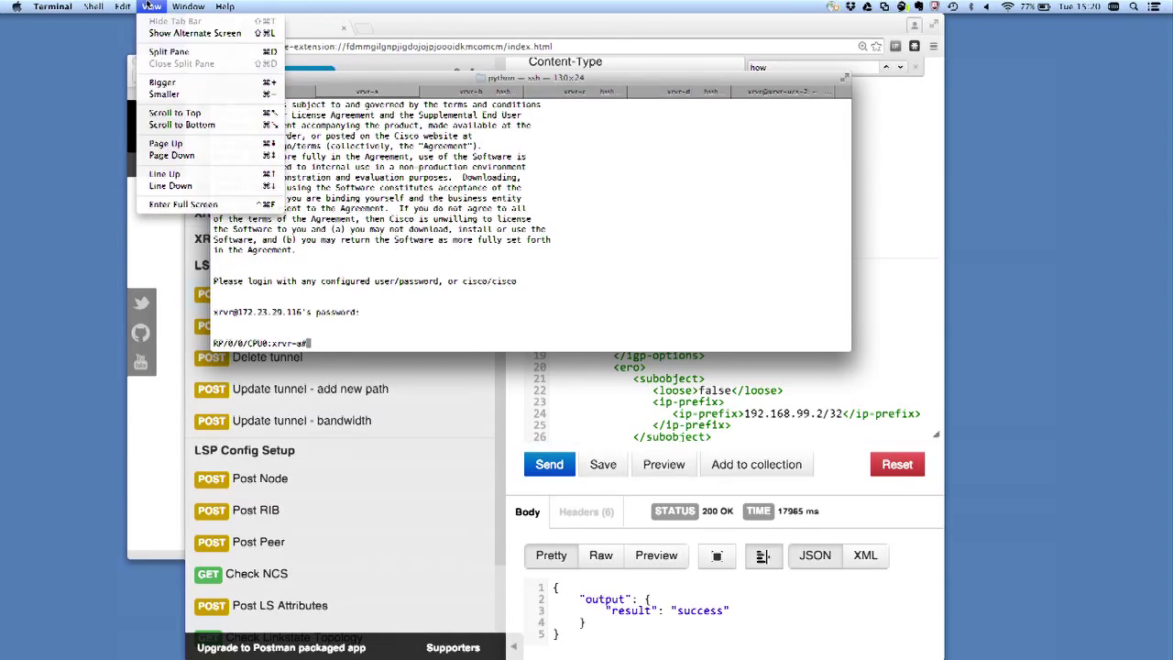
pyautogui.click(161, 83)
pyautogui.press('super+minus')
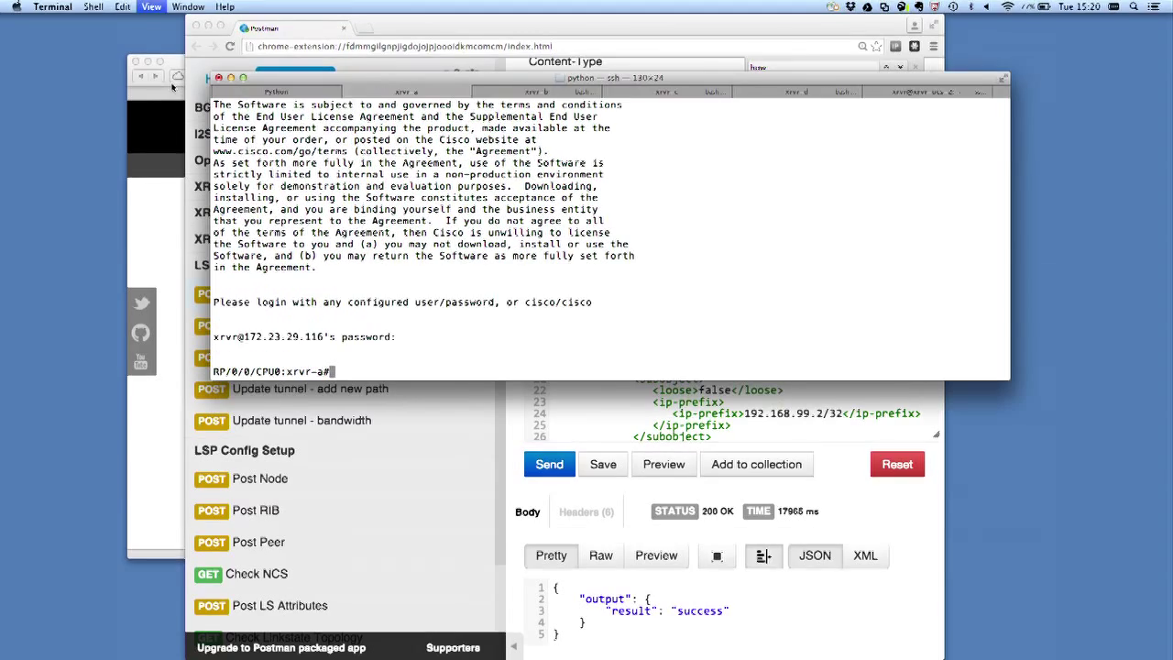
pyautogui.press('super+plus')
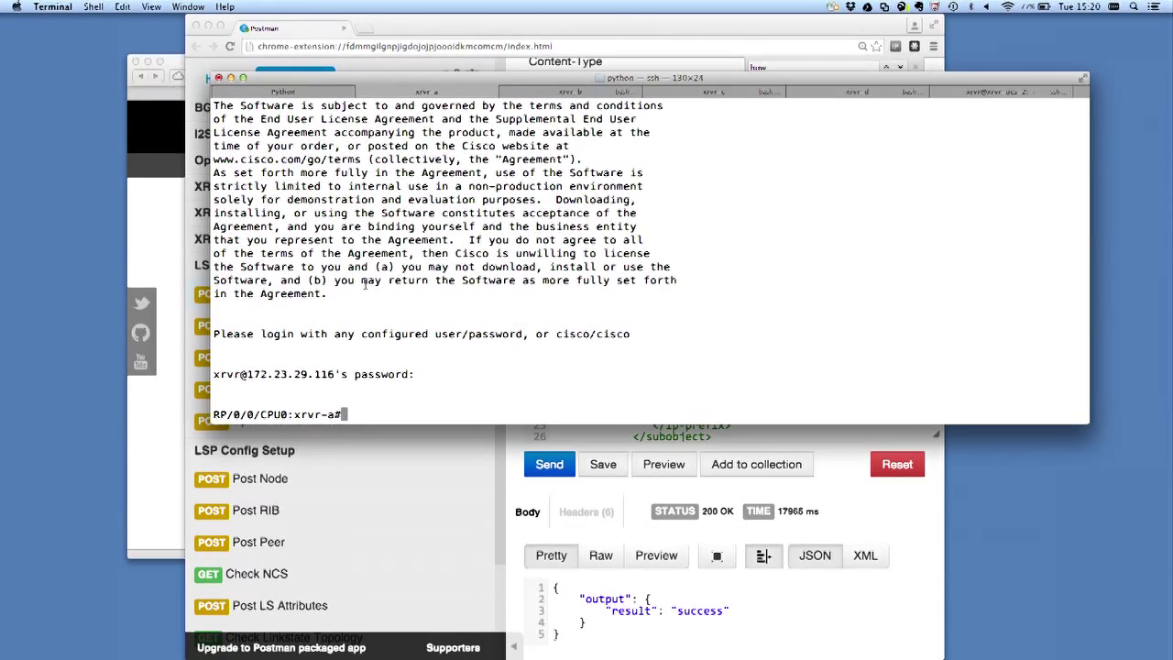
# - Run "sh run interface" on xrvr-a and review the tunnel1 interface's bandwidth, destination and path options
pyautogui.write('sh run iterface')
pyautogui.press('BackSpace')
pyautogui.press('BackSpace')
pyautogui.press('BackSpace')
pyautogui.press('BackSpace')
pyautogui.press('BackSpace')
pyautogui.press('BackSpace')
pyautogui.press('BackSpace')
pyautogui.write('nterface')
pyautogui.press('Return')
pyautogui.press('space')
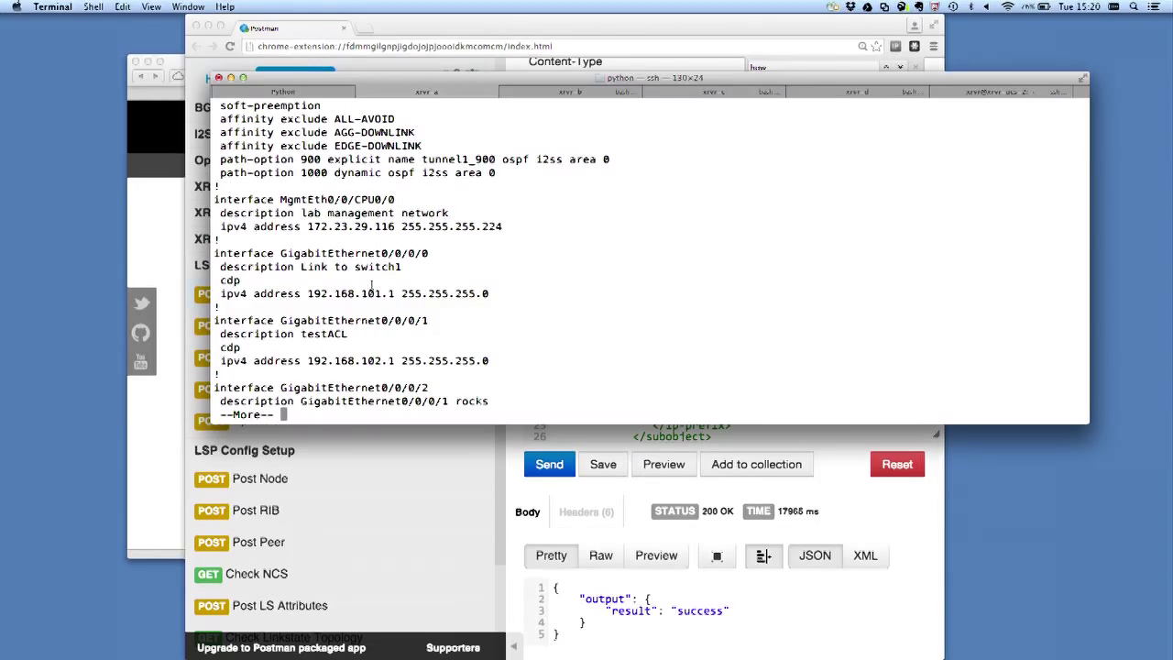
pyautogui.scroll(5, 385, 291)
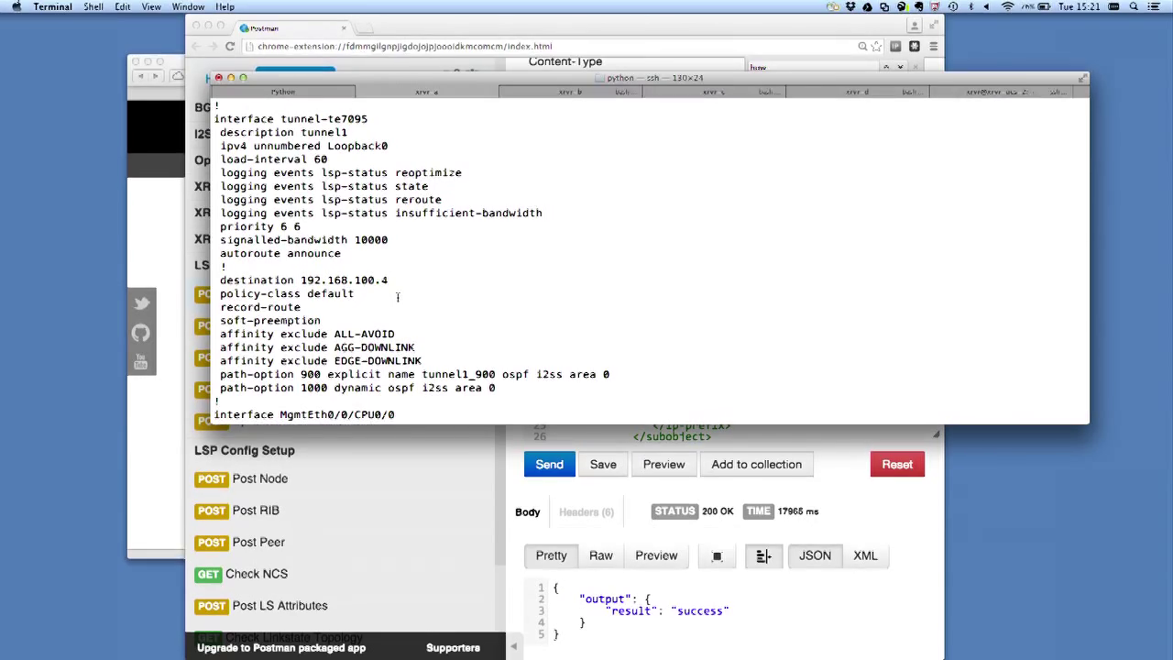
pyautogui.press('space')
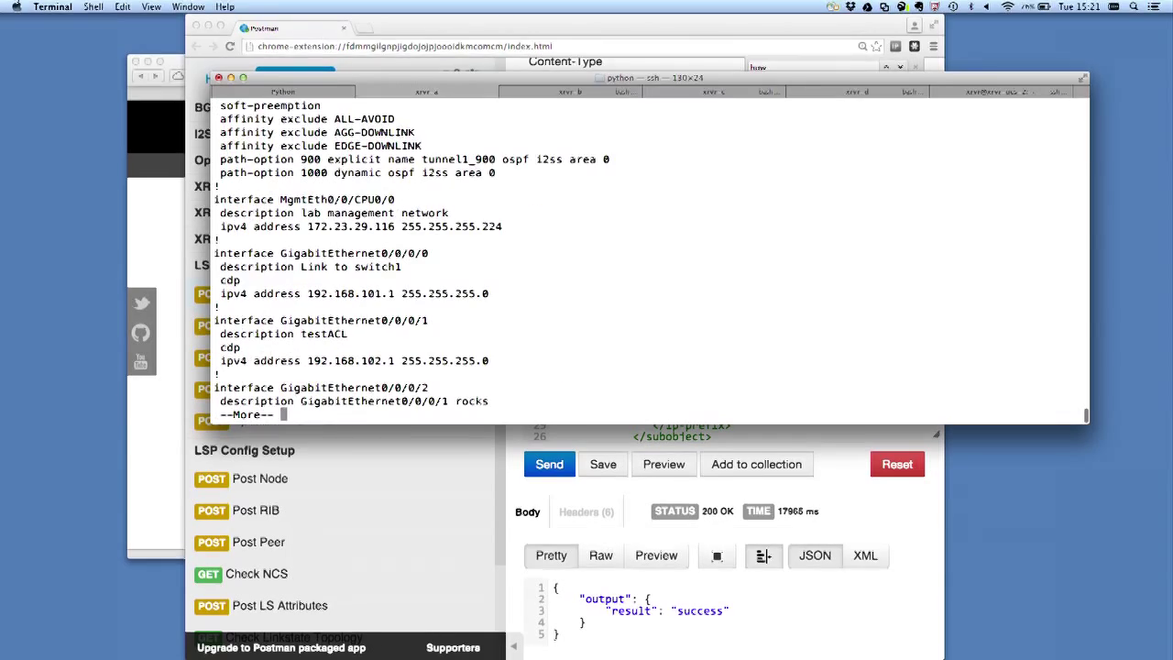
# - Leave the paged output and run "sh run explicit-path" to inspect the explicit path configuration
pyautogui.write('sh r')
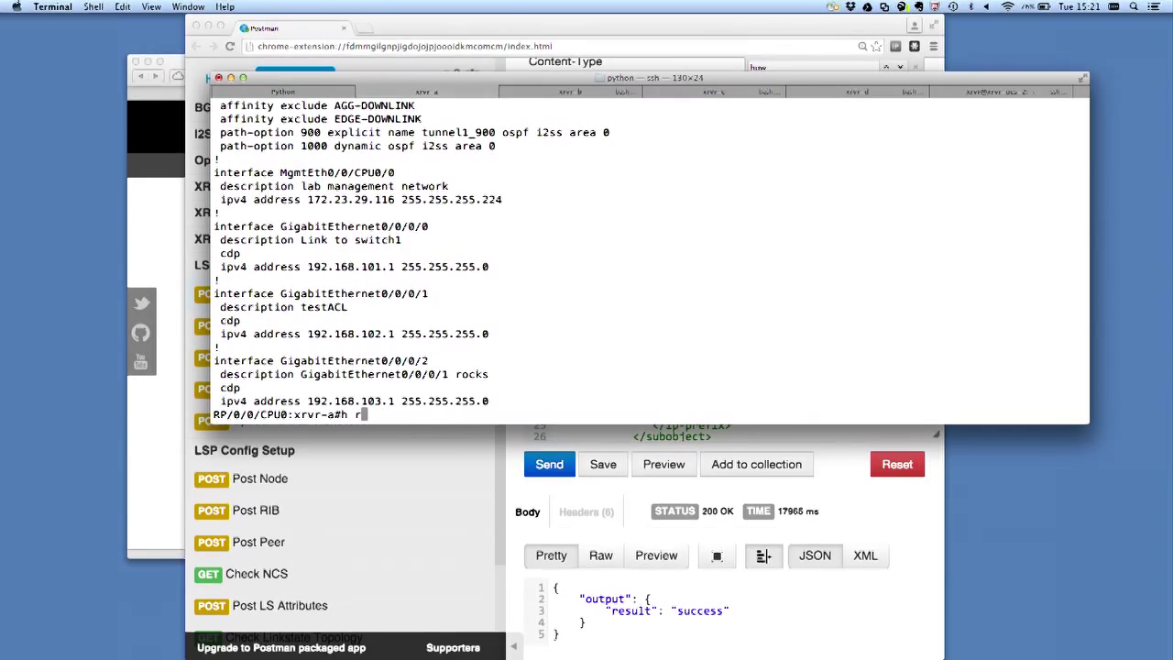
pyautogui.write('un explicit-path')
pyautogui.press('Return')
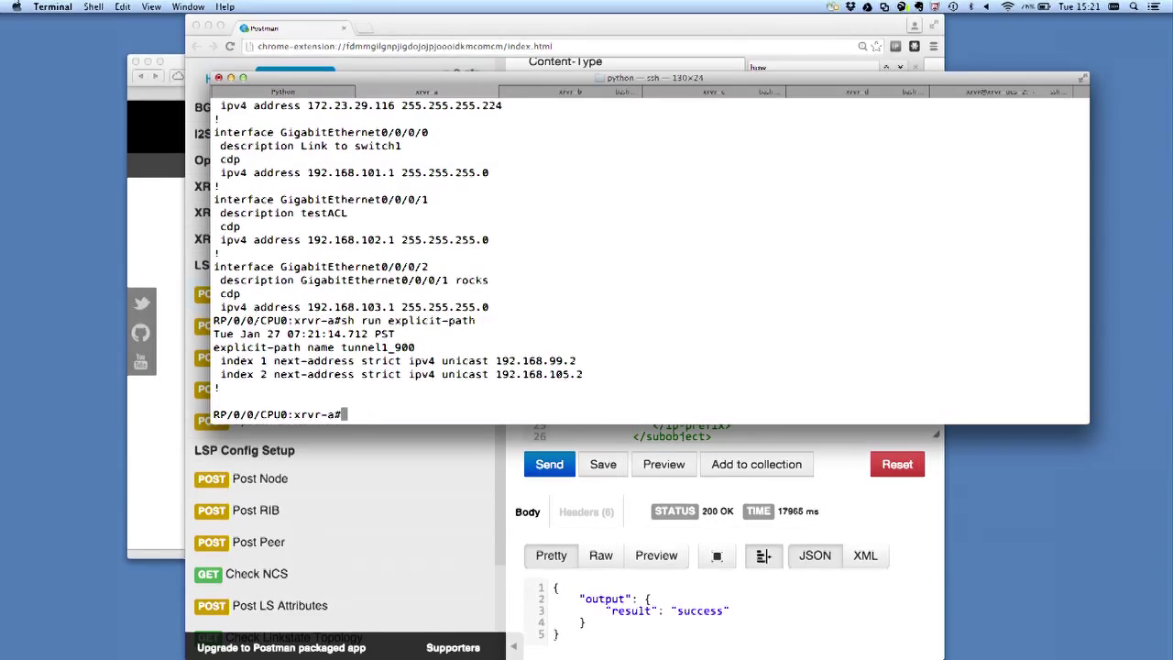
# - Switch to Postman in Chrome and send the Update tunnel - bandwidth request with bandwidth 25000 for tunnel1
pyautogui.press('super+Tab')
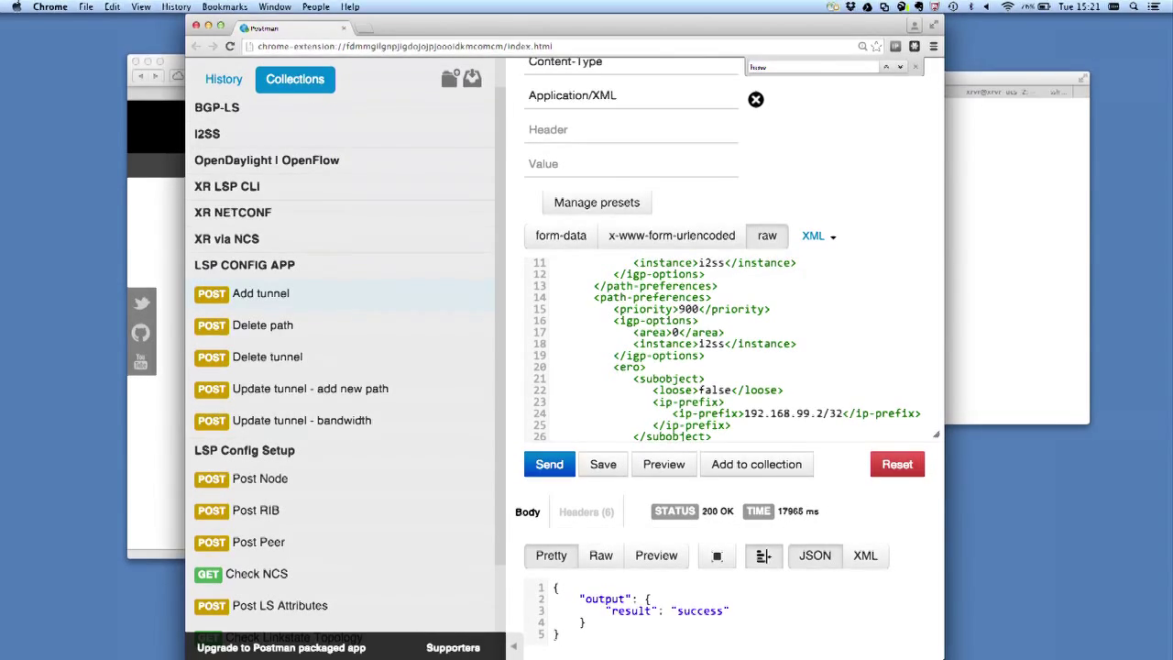
pyautogui.scroll(2, 675, 358)
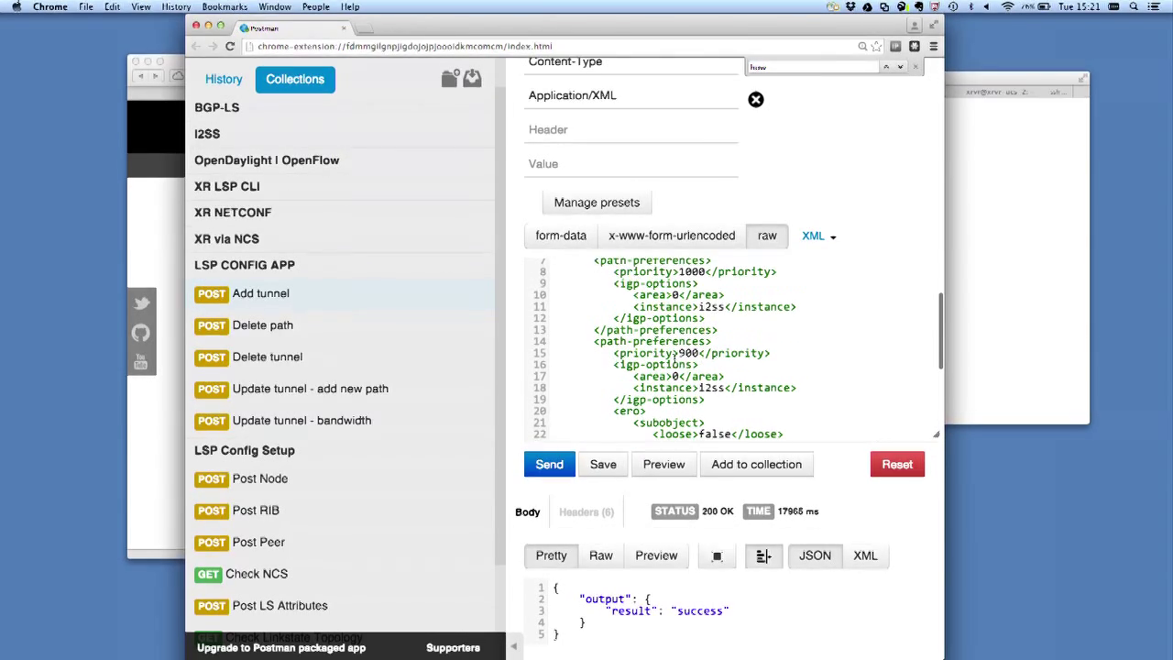
pyautogui.scroll(3, 675, 359)
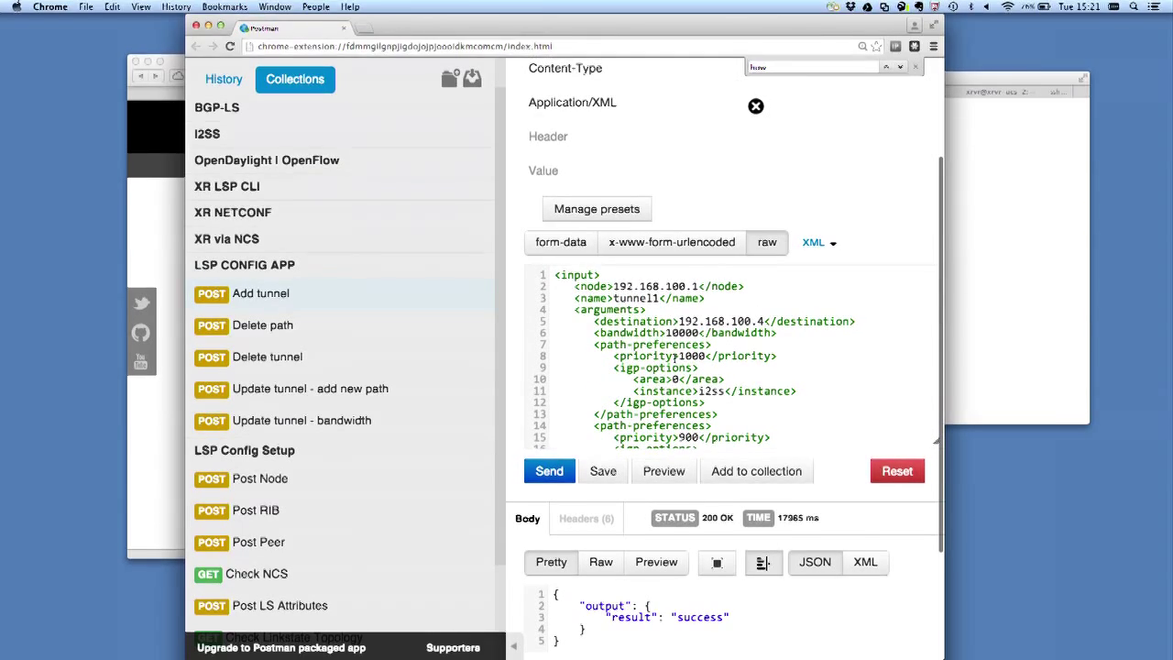
pyautogui.click(383, 422)
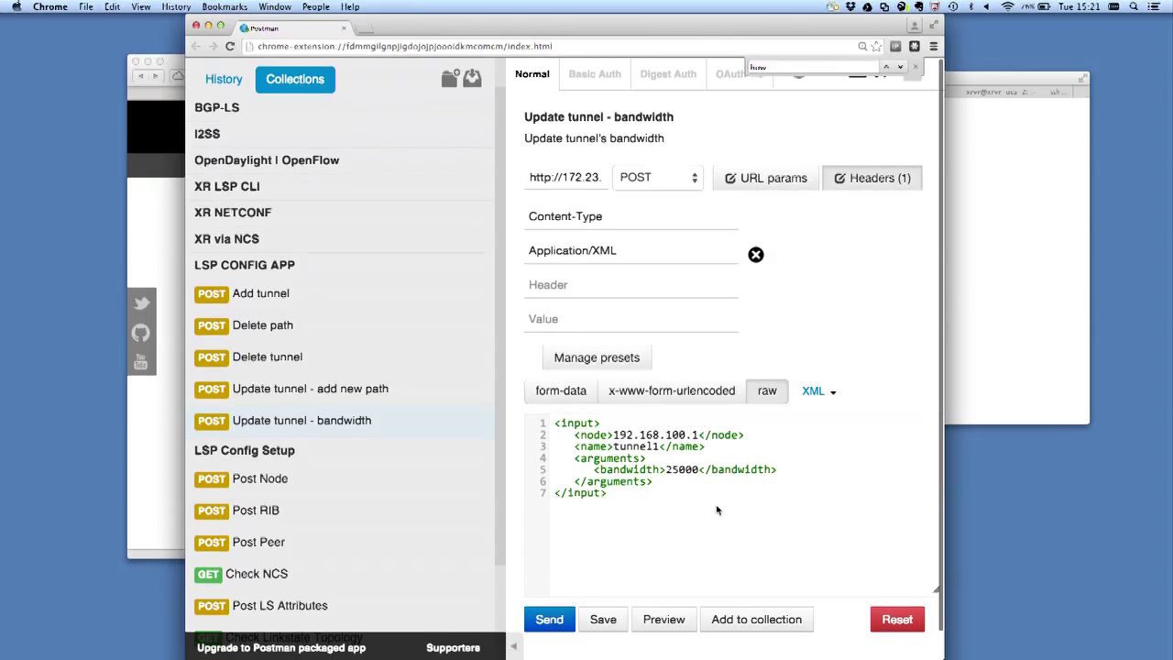
pyautogui.click(559, 623)
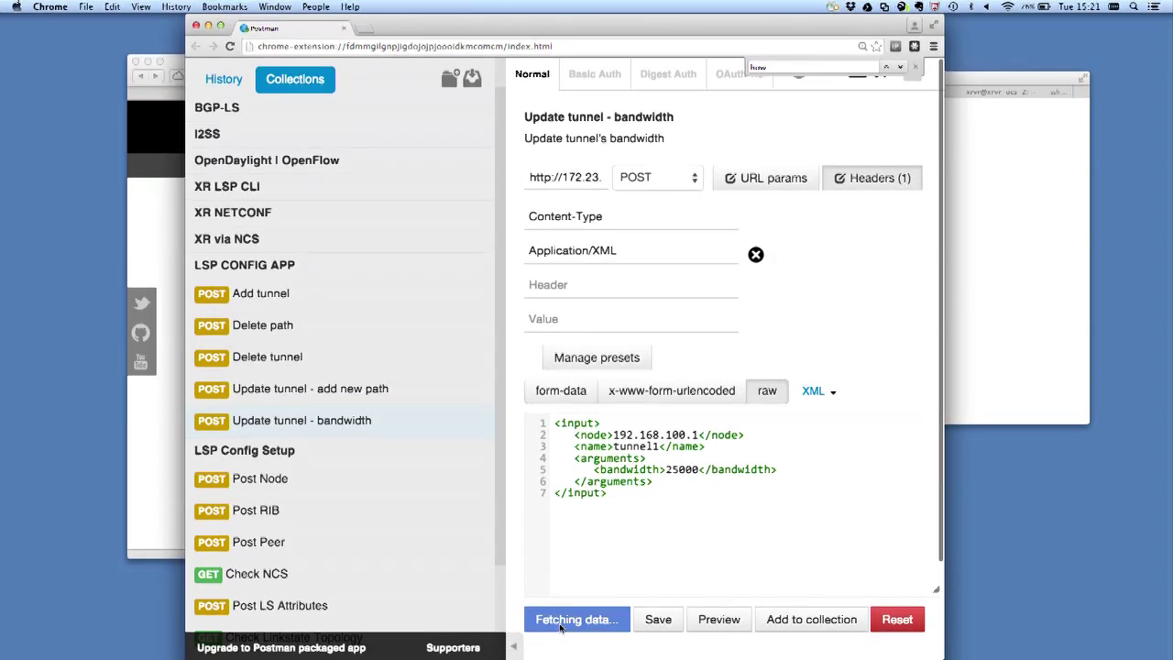
pyautogui.scroll(-1, 610, 476)
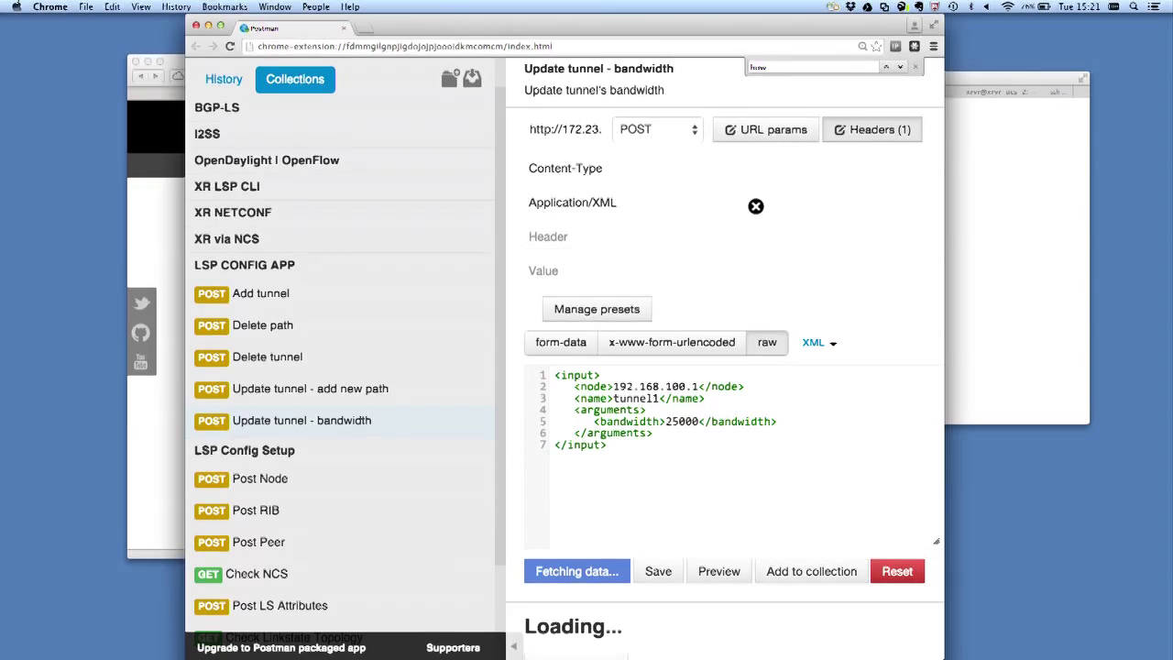
# - Switch to Terminal and run "sh run interface" again to check the tunnel's signalled bandwidth
pyautogui.press('super+Tab')
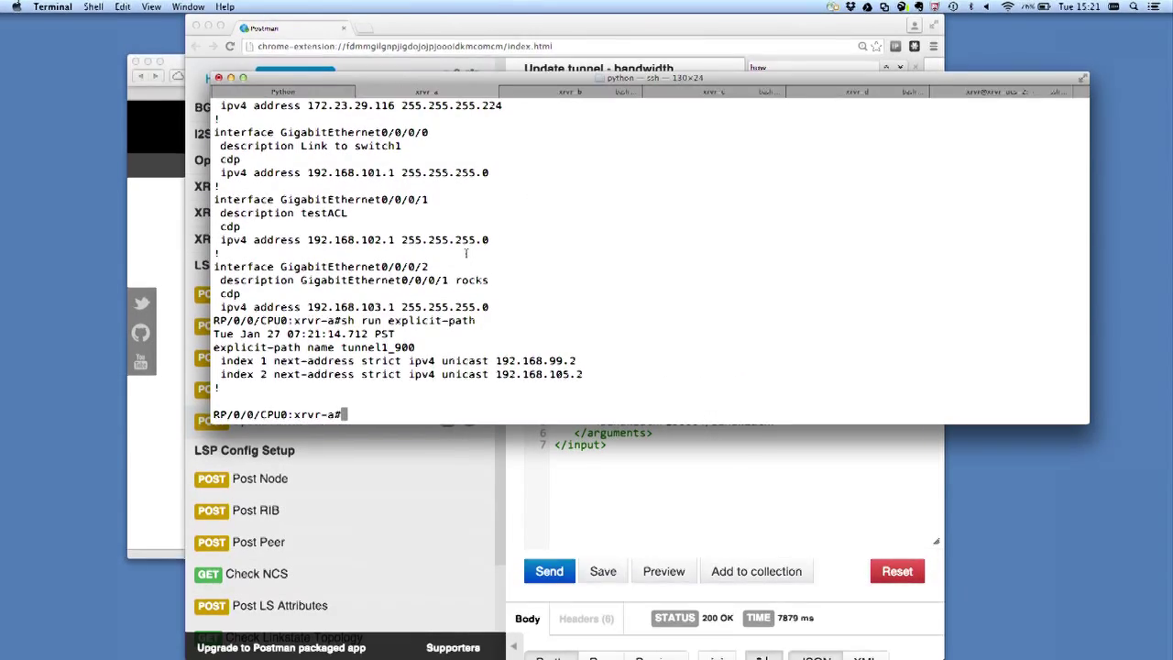
pyautogui.press('Up')
pyautogui.press('BackSpace')
pyautogui.press('BackSpace')
pyautogui.press('BackSpace')
pyautogui.press('BackSpace')
pyautogui.press('BackSpace')
pyautogui.press('BackSpace')
pyautogui.press('BackSpace')
pyautogui.press('BackSpace')
pyautogui.press('BackSpace')
pyautogui.press('BackSpace')
pyautogui.press('BackSpace')
pyautogui.press('BackSpace')
pyautogui.press('BackSpace')
pyautogui.write('interface')
pyautogui.press('Return')
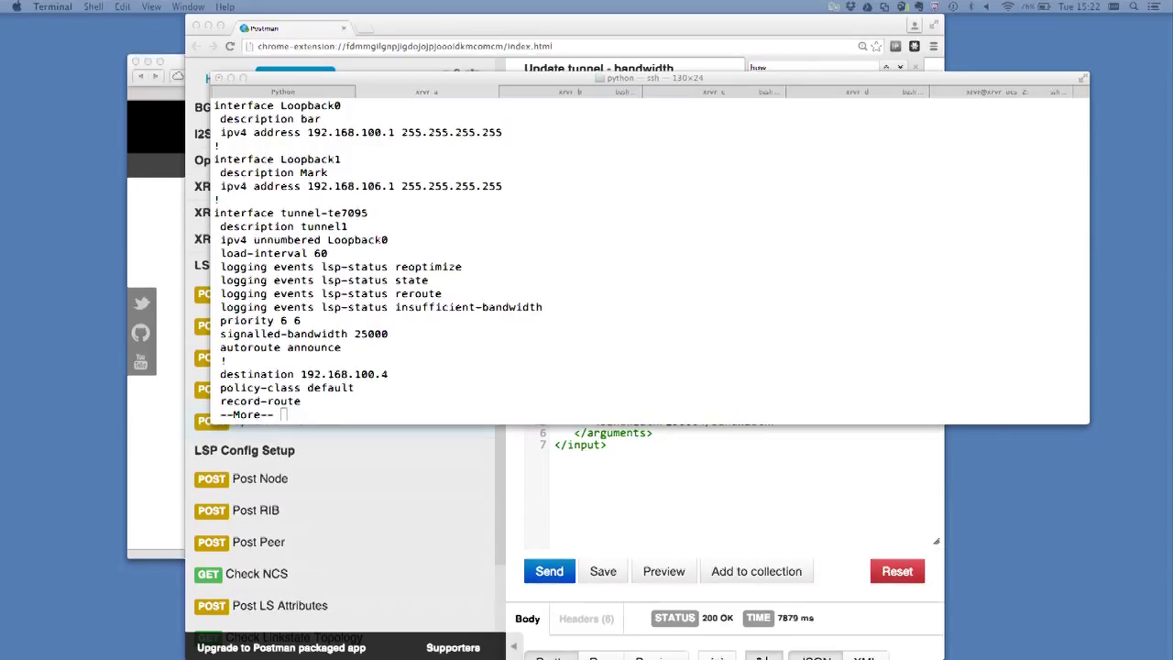
# - Switch to Aquamacs, bringing the LspConfigAppImpl.java source to the front
pyautogui.press('super+Tab')
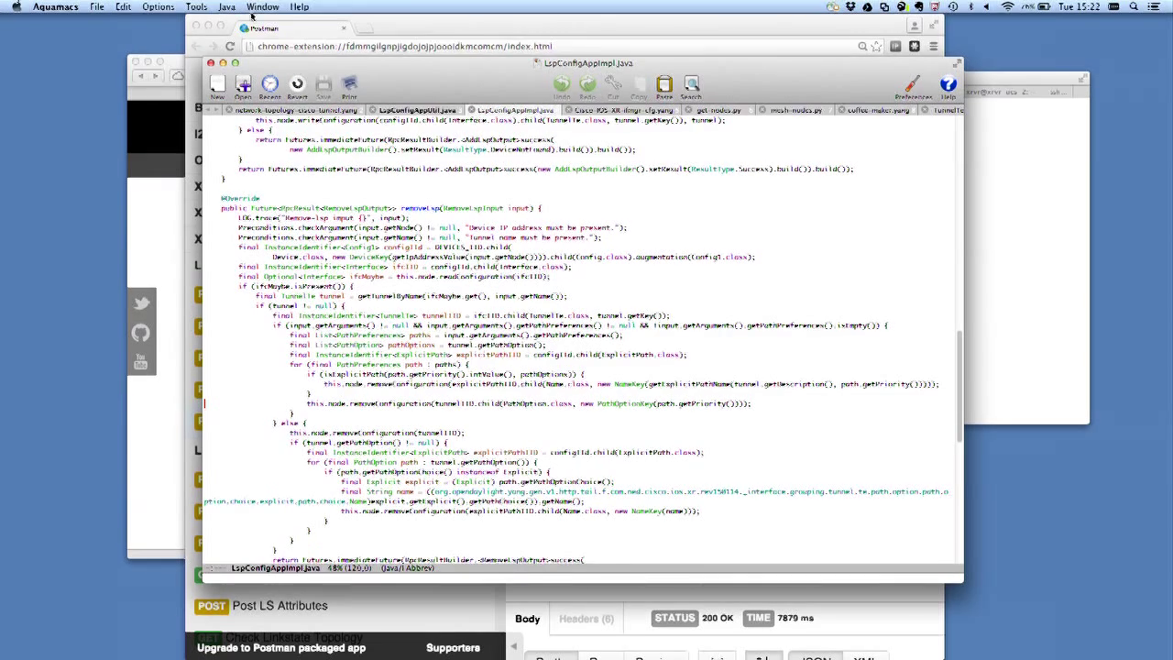
pyautogui.click(196, 6)
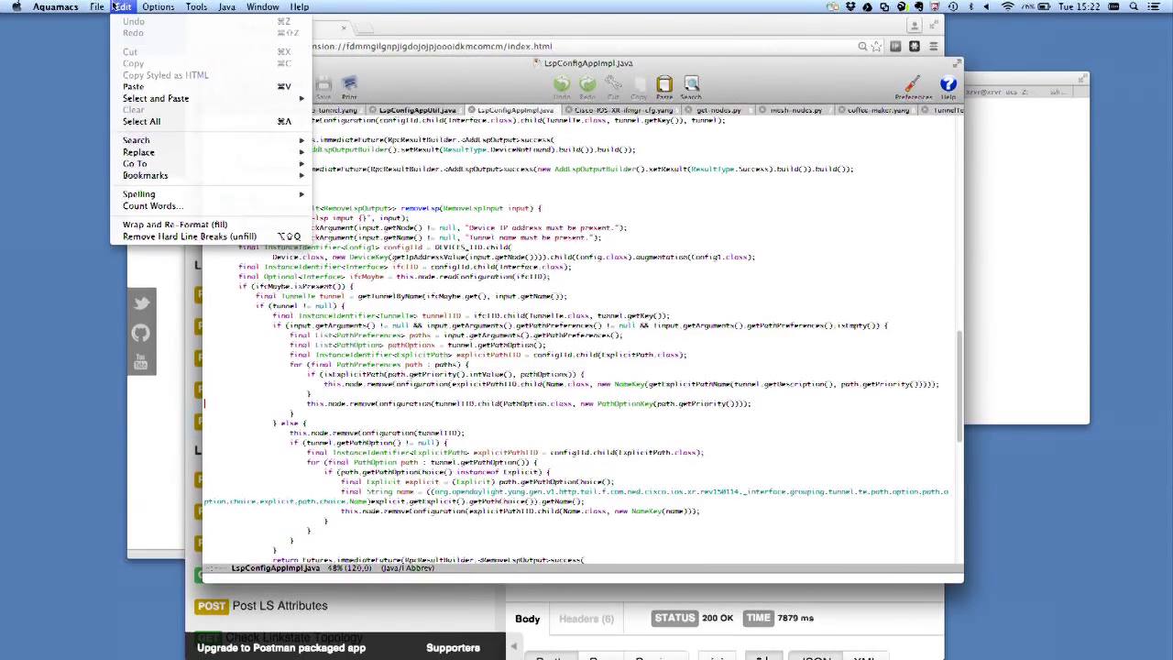
pyautogui.click(66, 174)
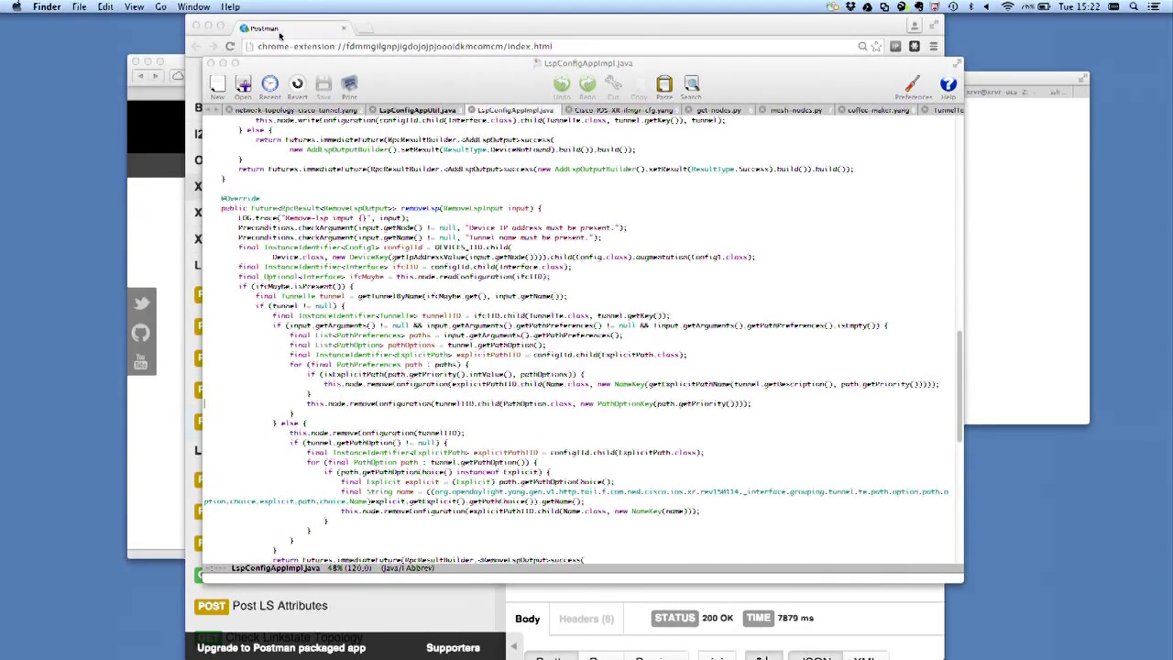
pyautogui.click(177, 7)
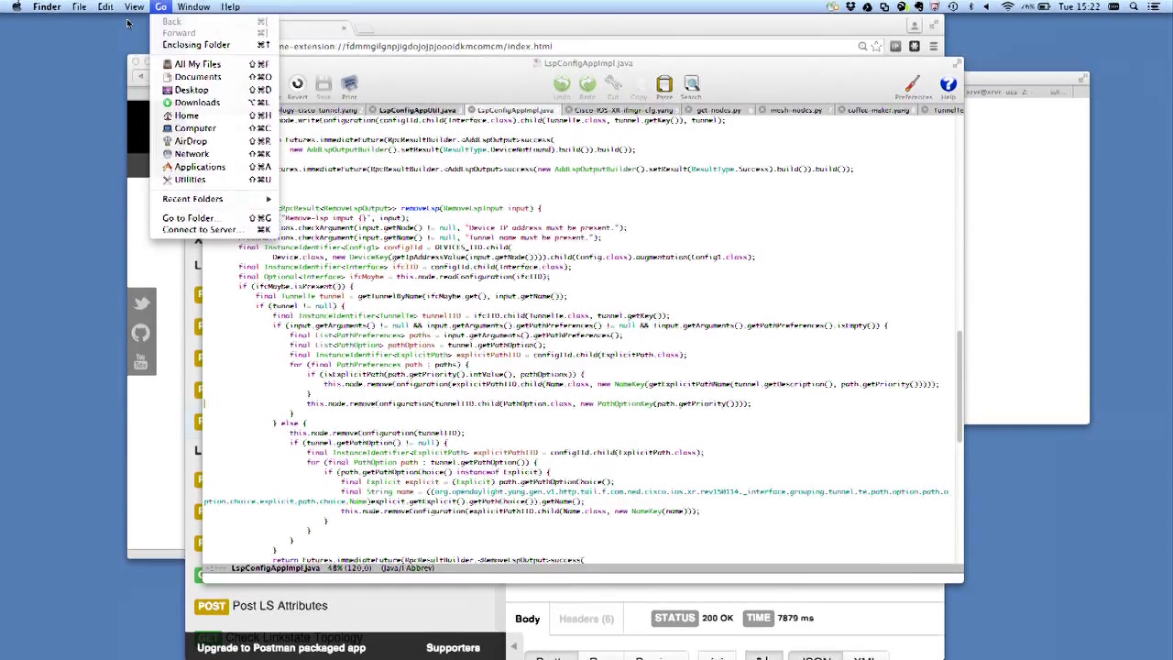
pyautogui.moveTo(137, 8)
pyautogui.press('super+Tab')
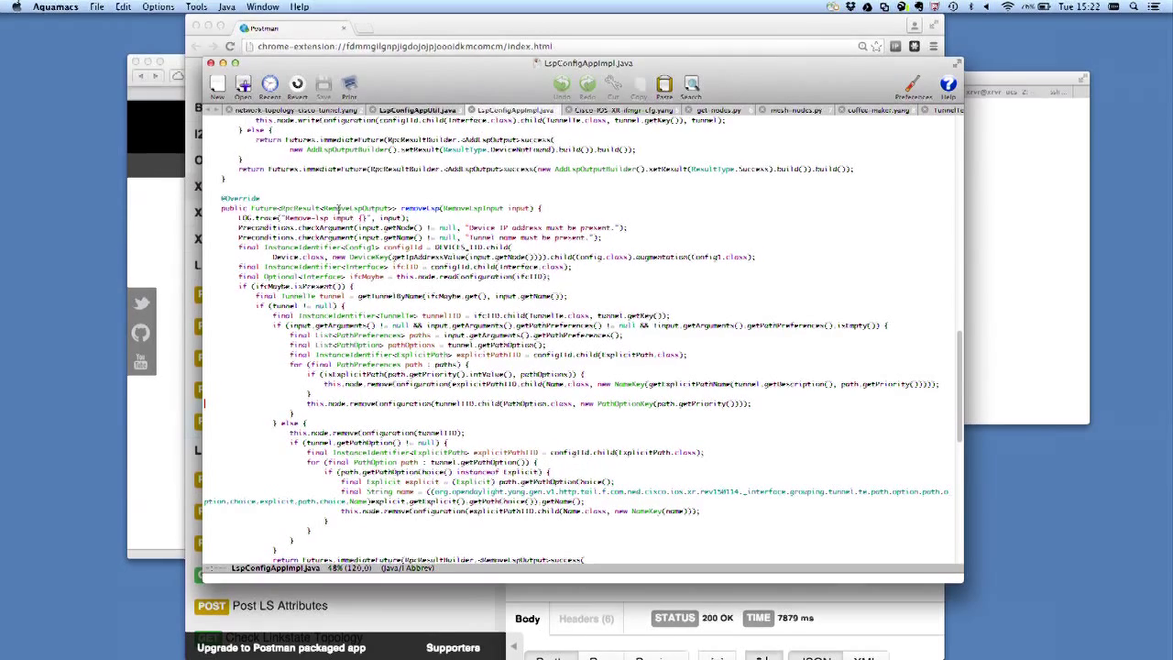
# - Enlarge the LspConfigAppImpl.java code text to 120% zoom
pyautogui.click(158, 7)
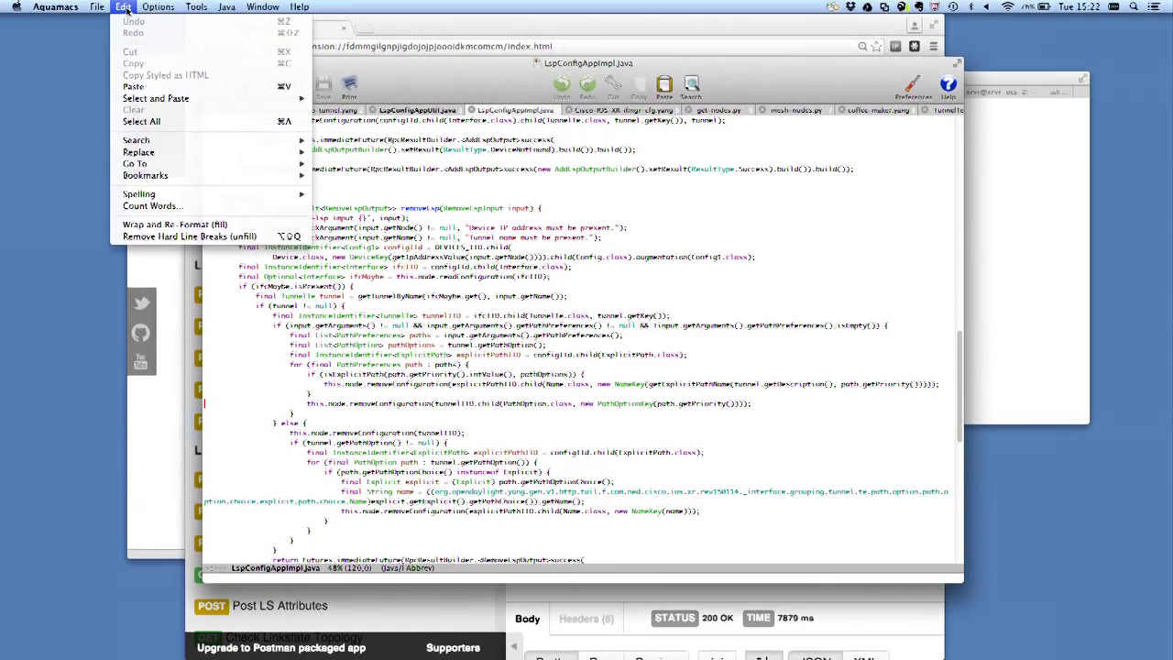
pyautogui.moveTo(99, 7)
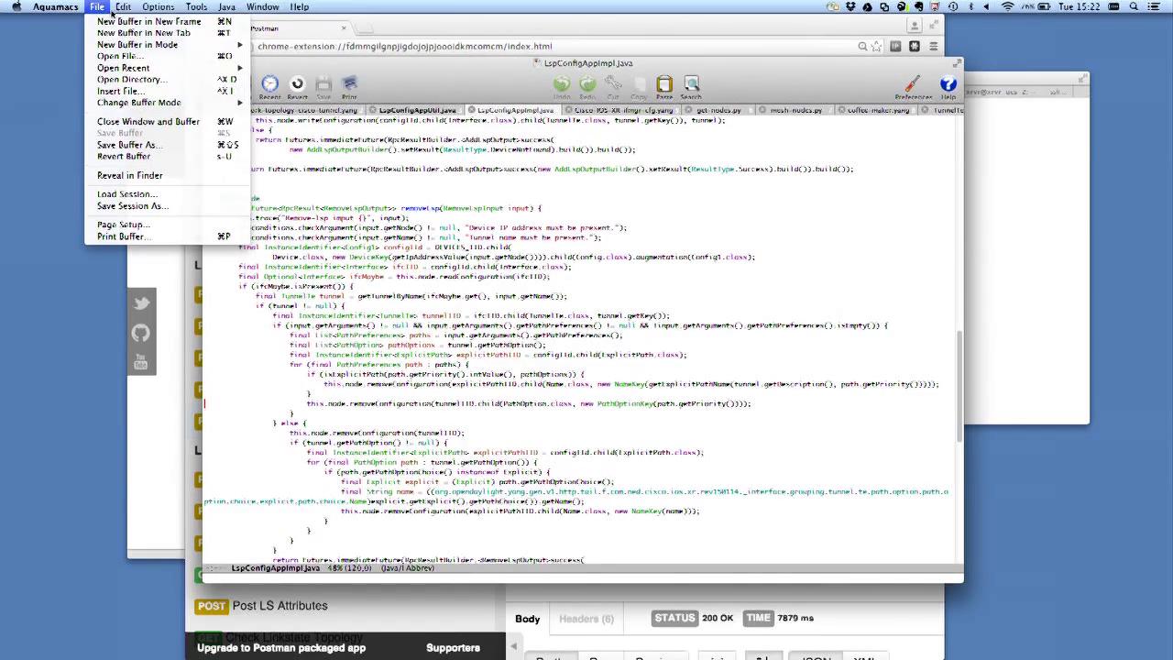
pyautogui.moveTo(156, 8)
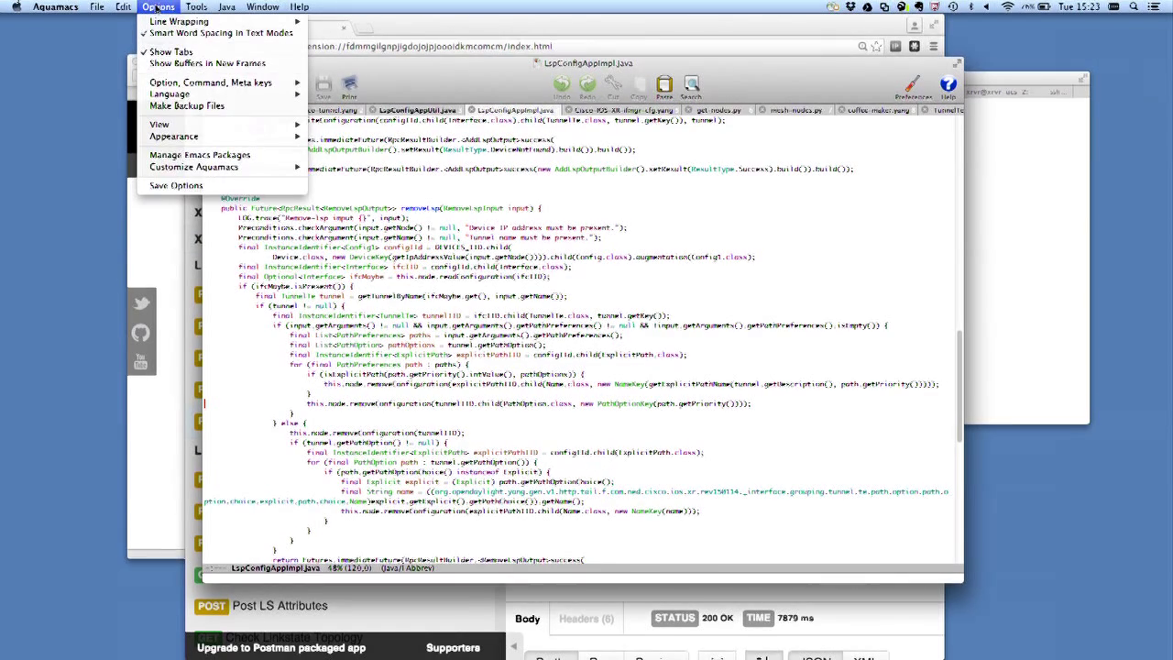
pyautogui.moveTo(197, 7)
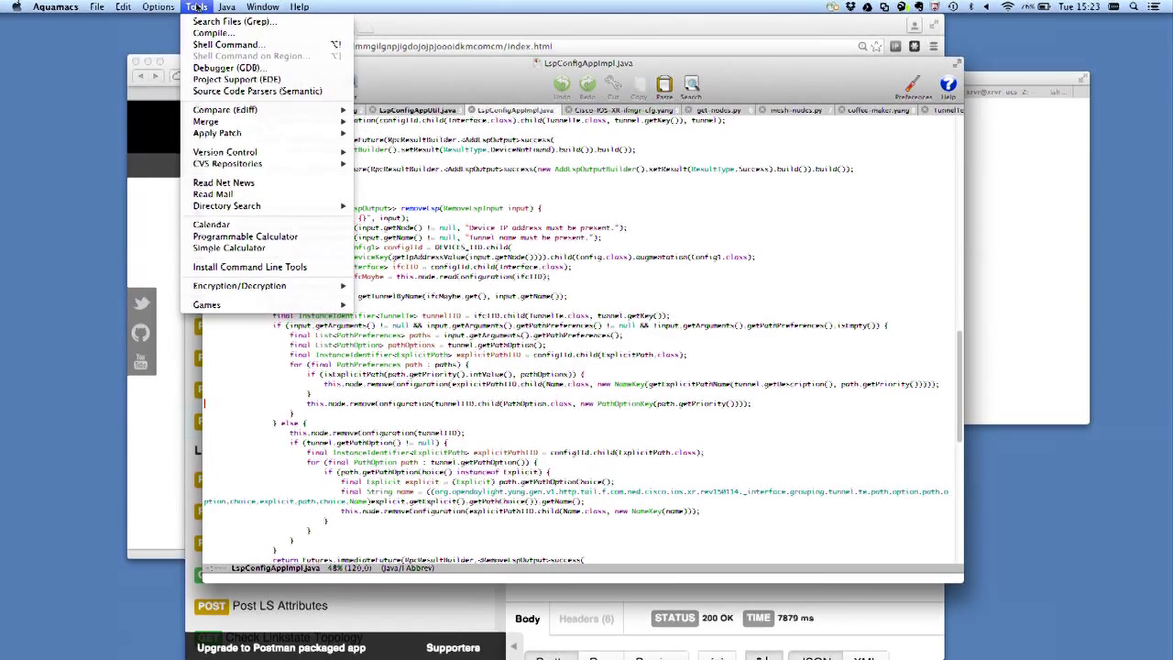
pyautogui.moveTo(261, 7)
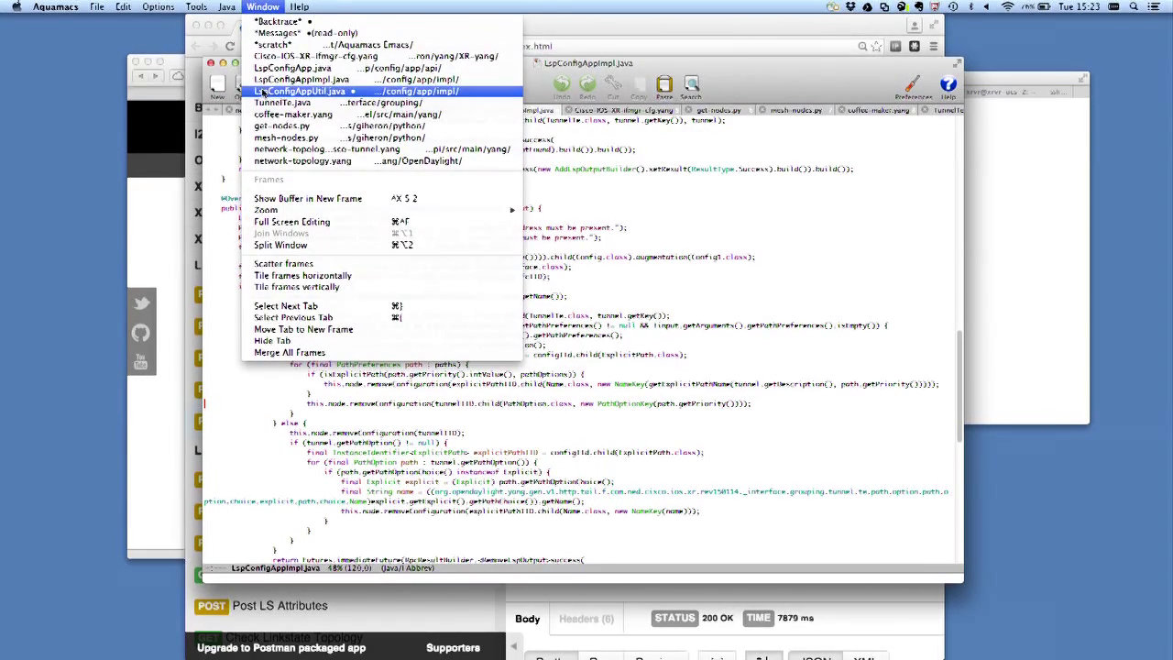
pyautogui.moveTo(310, 210)
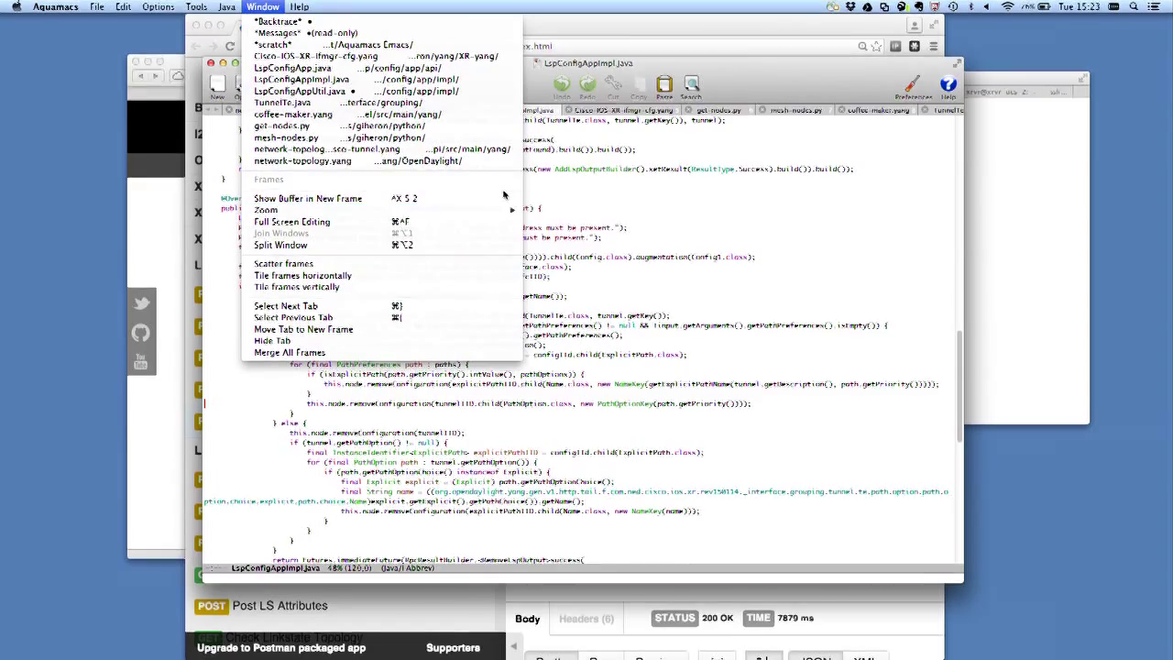
pyautogui.click(644, 216)
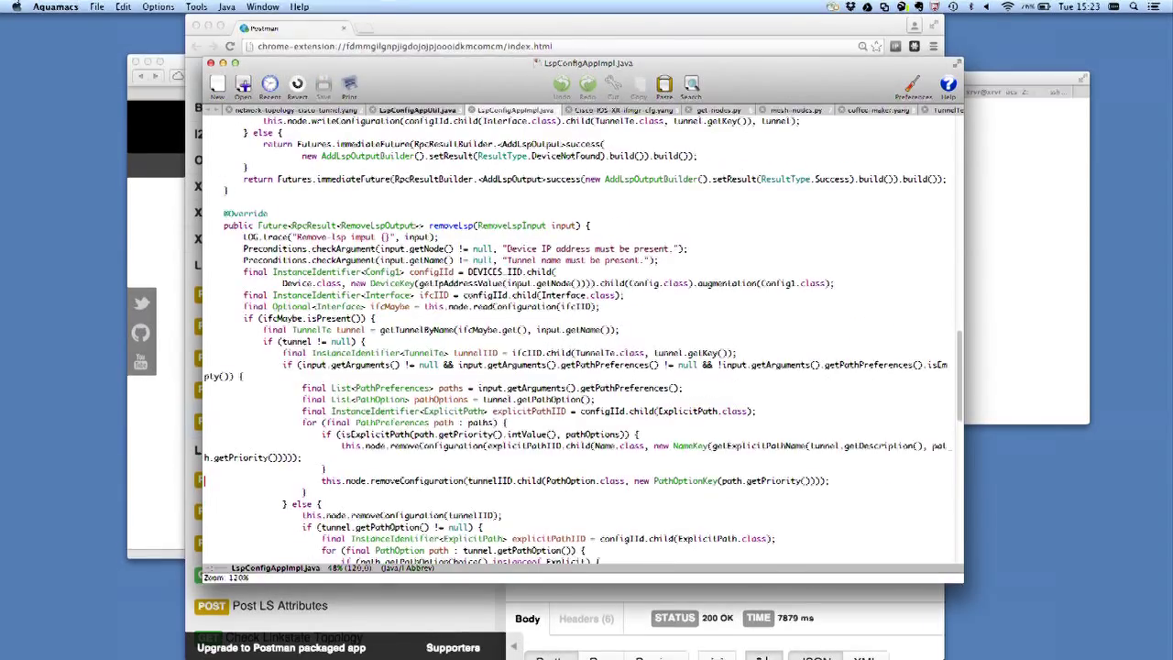
# - Enlarge the LspConfigAppImpl.java code text to 200% zoom and examine the import statements from the beginning of the file
pyautogui.press('super+plus')
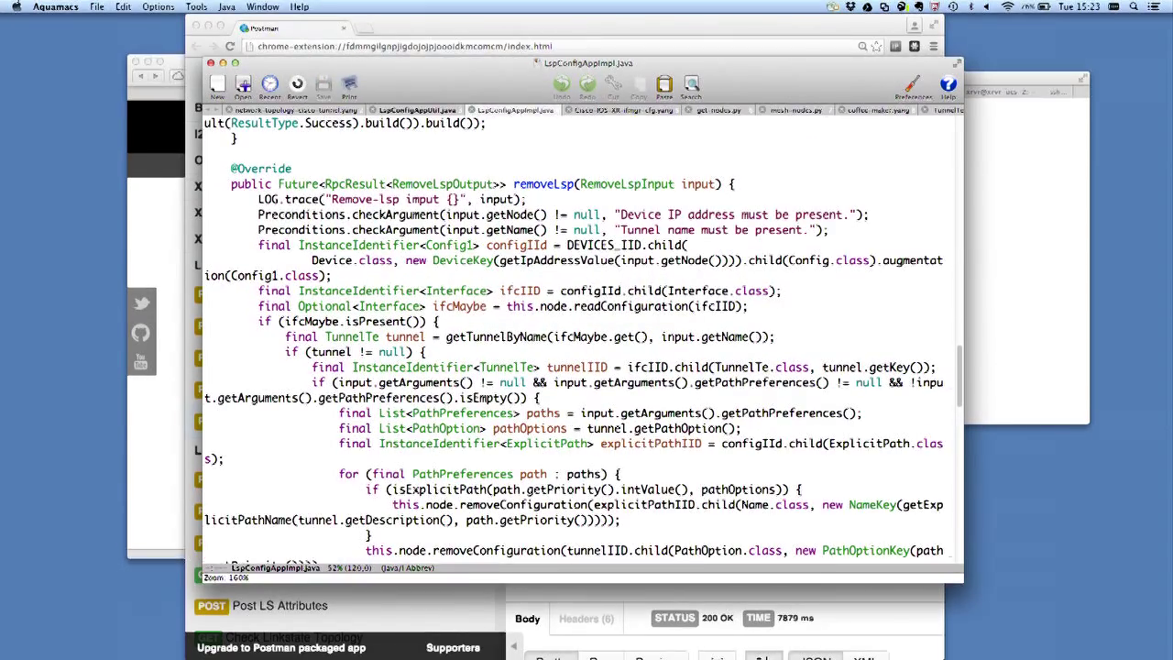
pyautogui.press('super+plus')
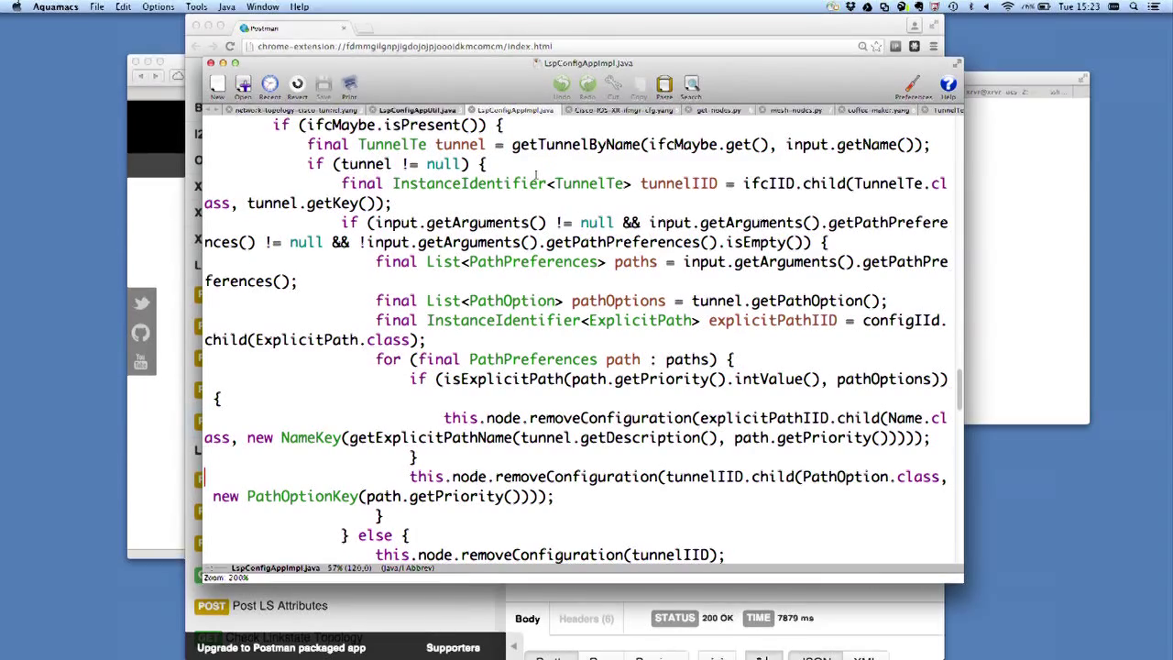
pyautogui.scroll(20, 404, 187)
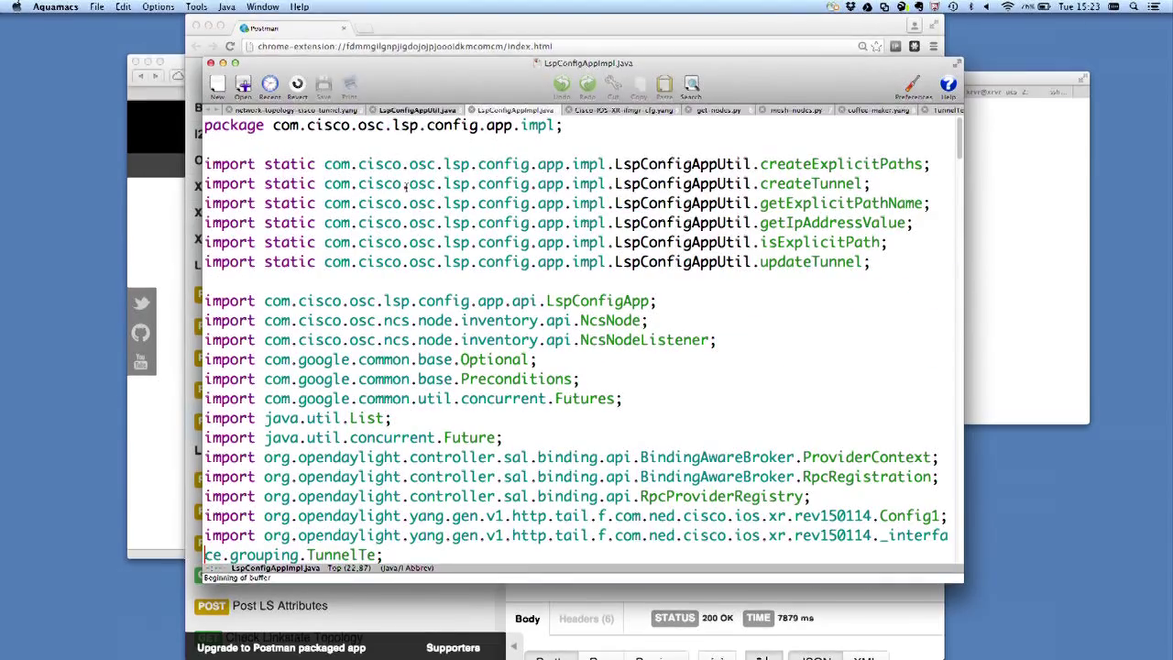
pyautogui.scroll(-10, 400, 376)
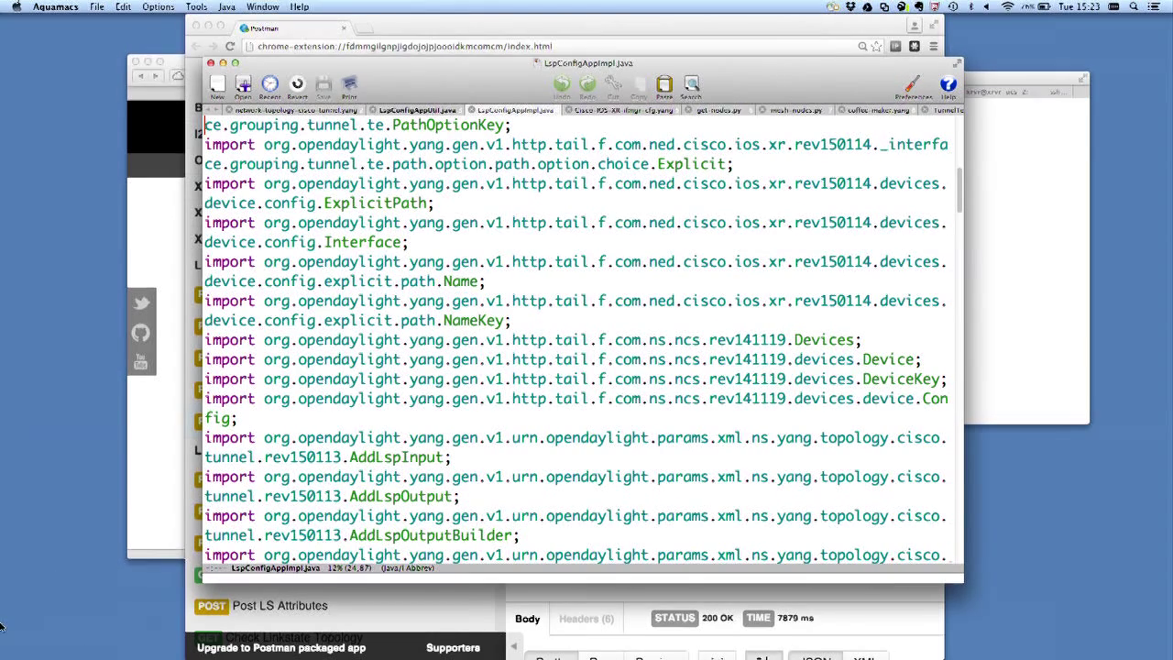
# - Switch to PowerPoint and start the slide show at the "RESTCONF apps using Cisco Open SDN Controller" slide
pyautogui.click(0, 570)
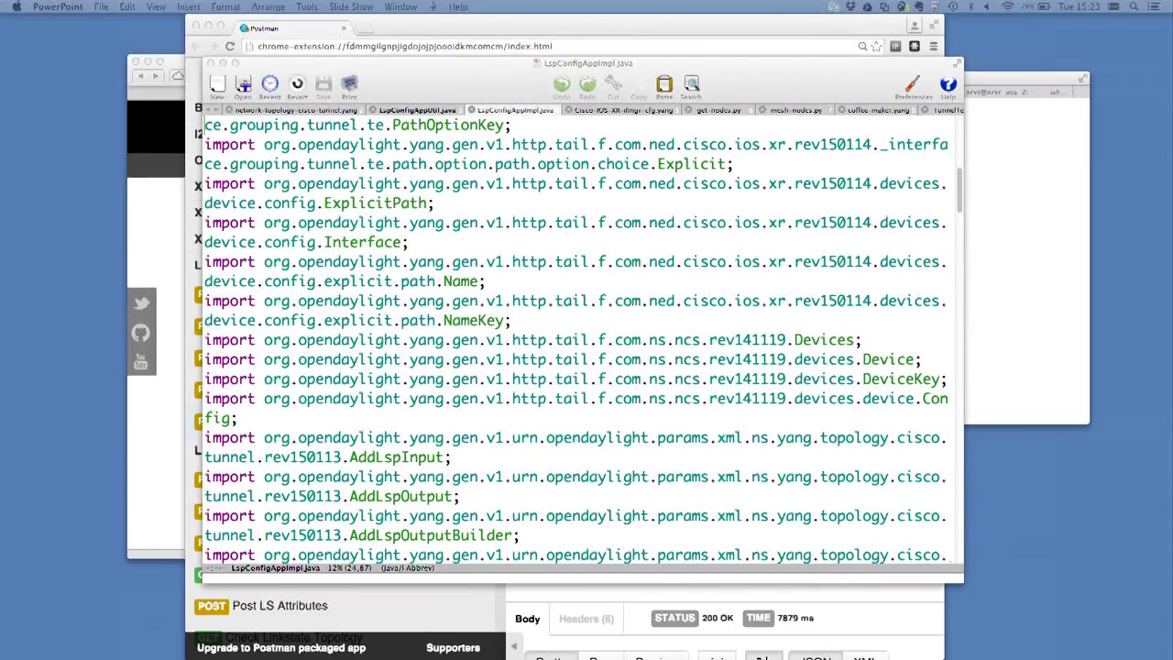
pyautogui.press('super+shift+Return')
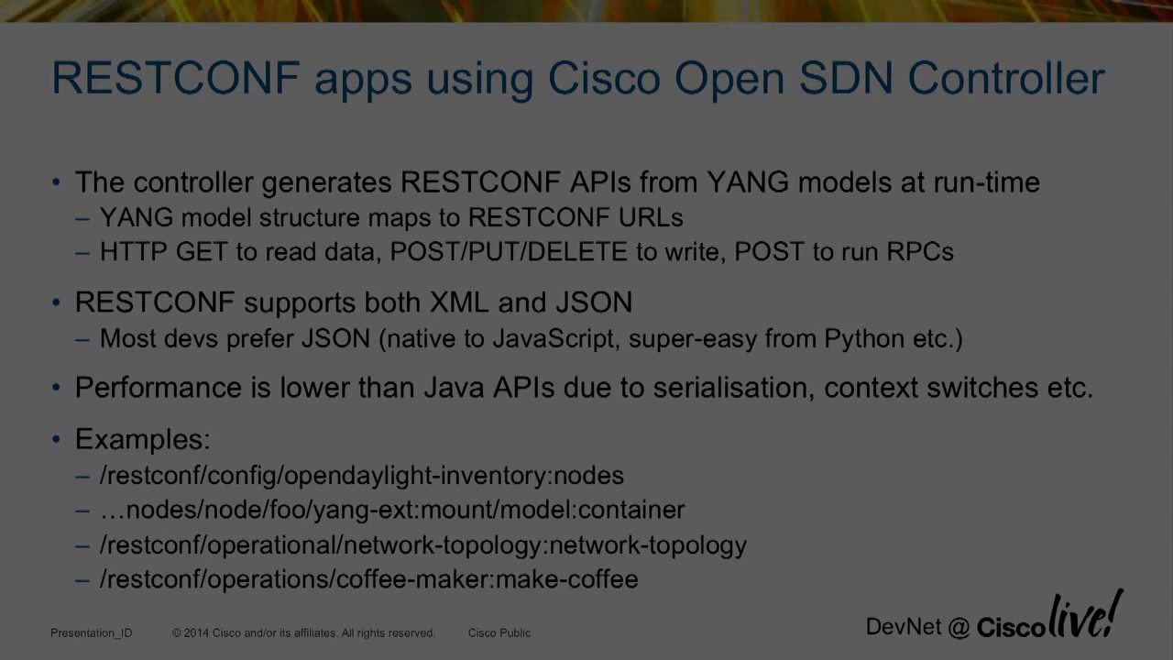